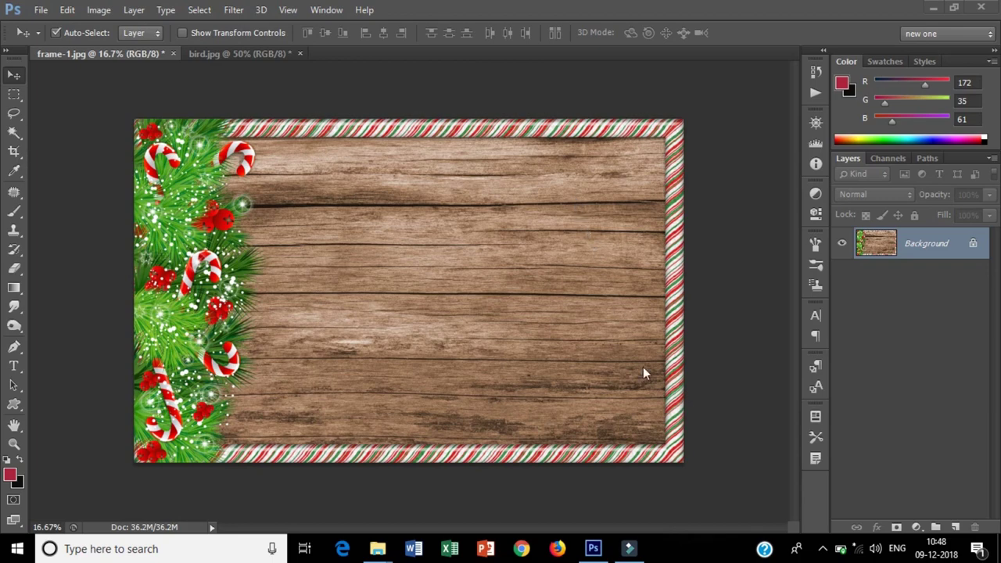
Switch between the frame-1.jpg and bird.jpg tabs to bring bird.jpg into view
click(241, 55)
click(104, 56)
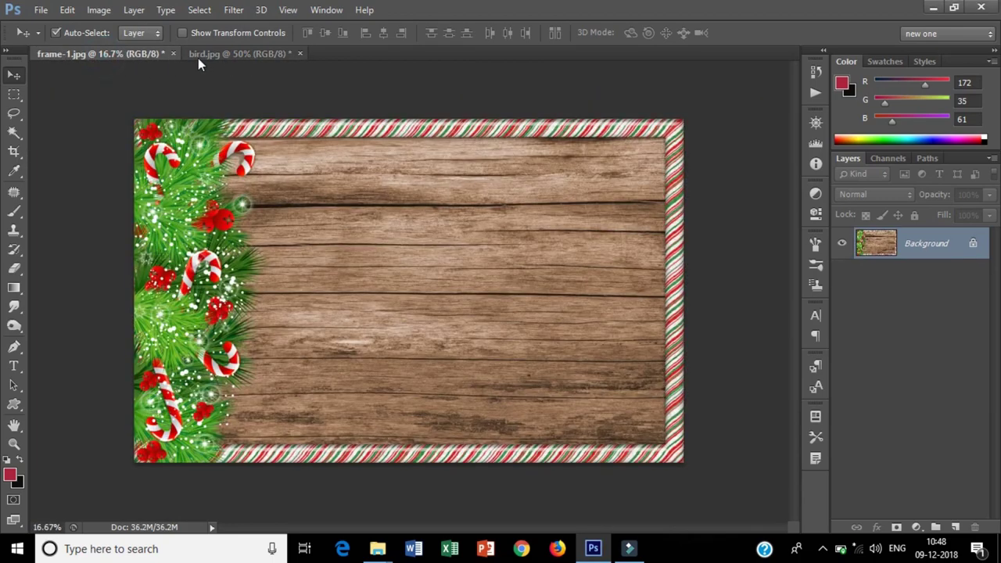
click(221, 56)
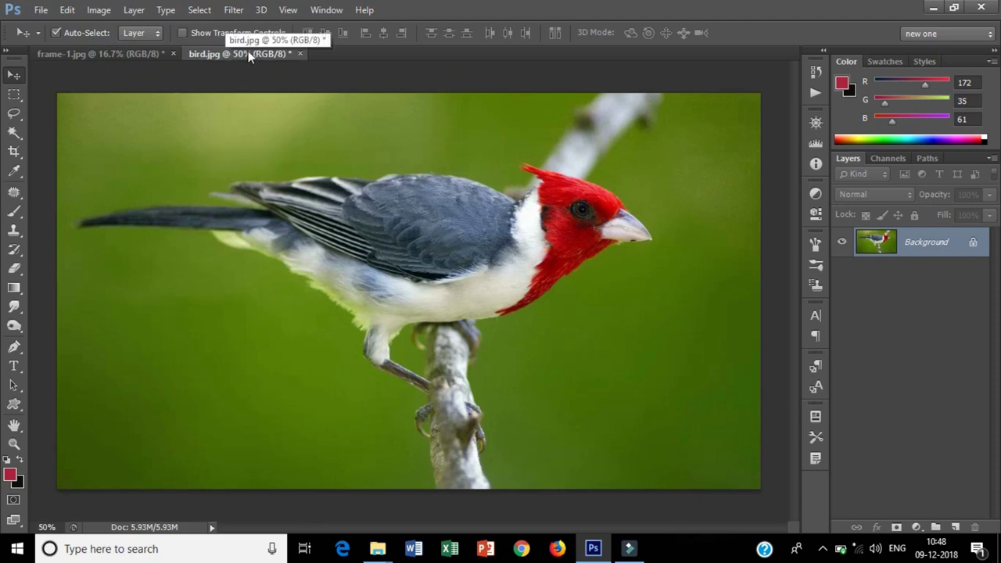
click(329, 10)
mouse_move(344, 27)
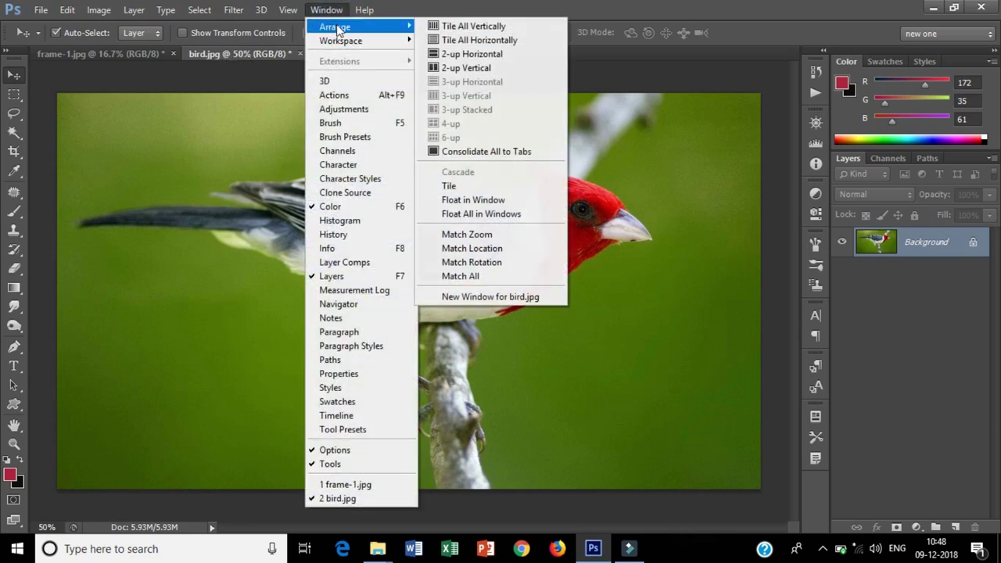
Float bird.jpg in its own window, drag it down to reveal frame-1.jpg, and pick the Move tool
click(466, 205)
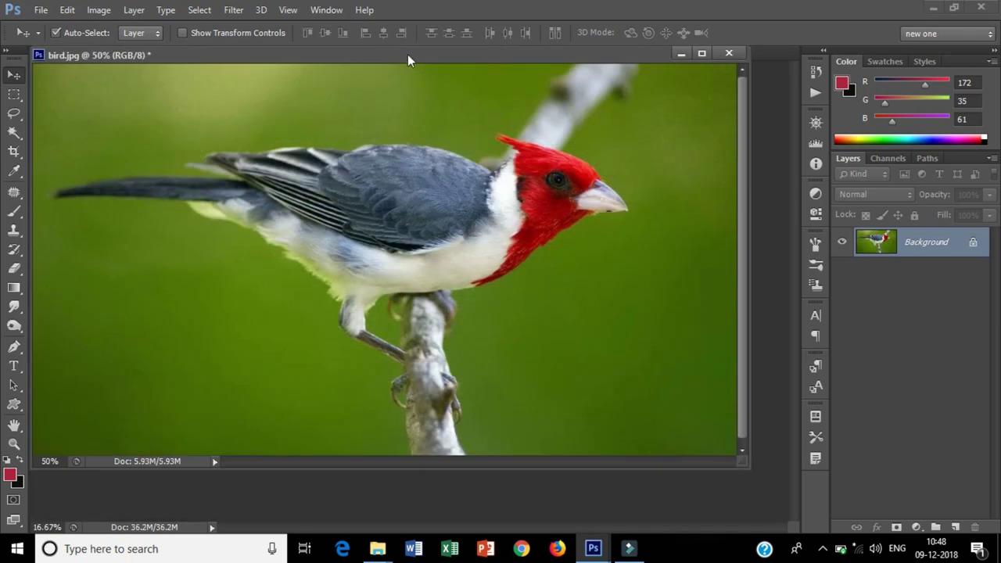
mouse_move(408, 59)
mouse_down()
mouse_move(451, 132)
mouse_move(524, 316)
mouse_move(584, 319)
mouse_up()
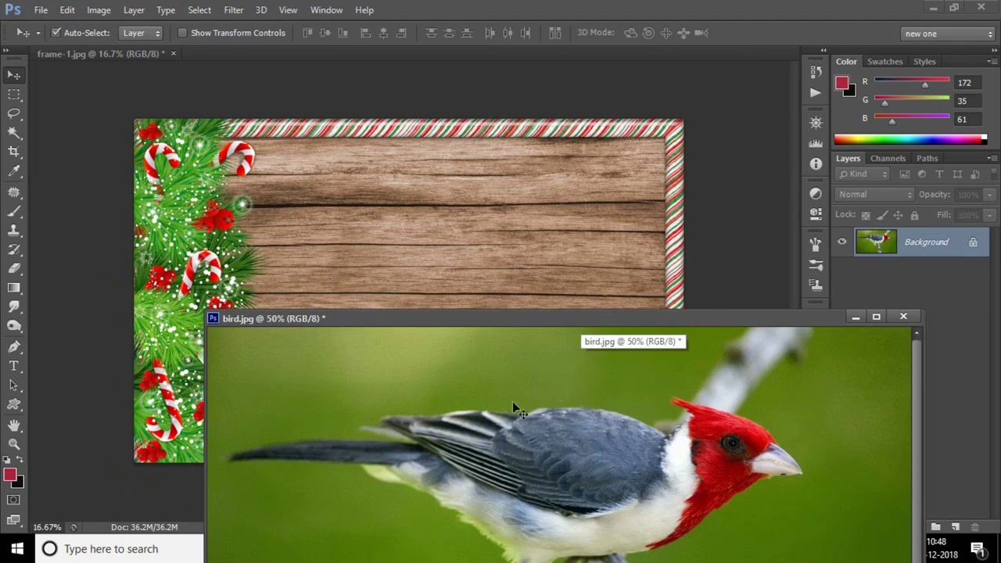
click(402, 212)
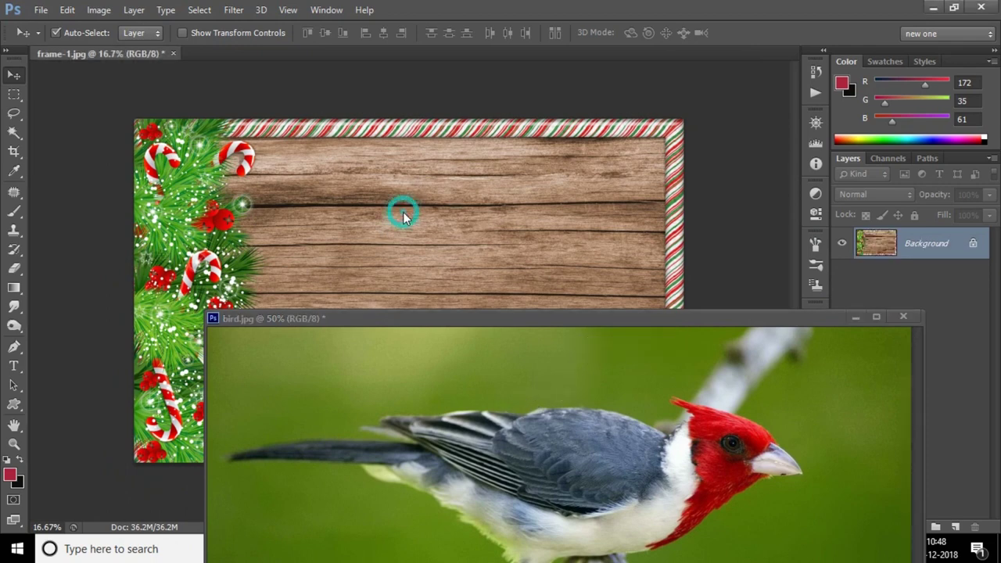
click(417, 340)
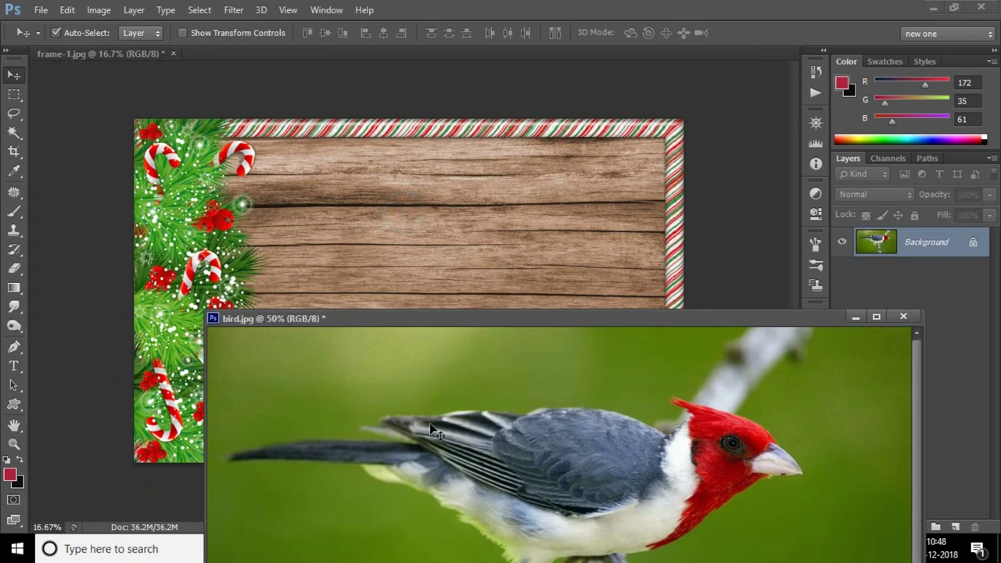
click(15, 77)
Drag the bird image into frame-1.jpg as Layer 1, then delete that layer
mouse_move(539, 478)
mouse_down()
mouse_move(536, 355)
mouse_move(485, 240)
mouse_move(428, 250)
mouse_up()
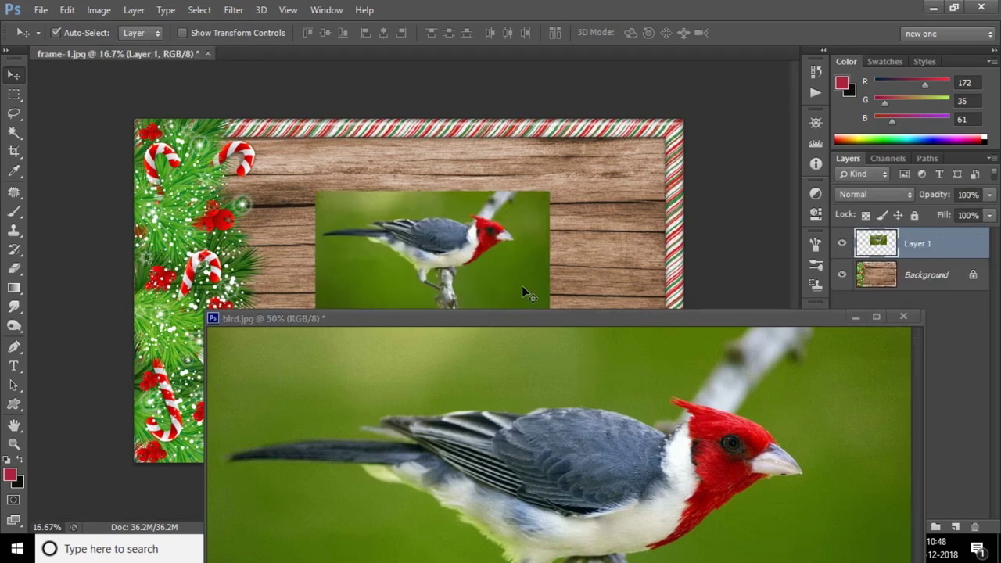
mouse_move(488, 323)
mouse_down()
mouse_move(486, 412)
mouse_move(475, 357)
mouse_up()
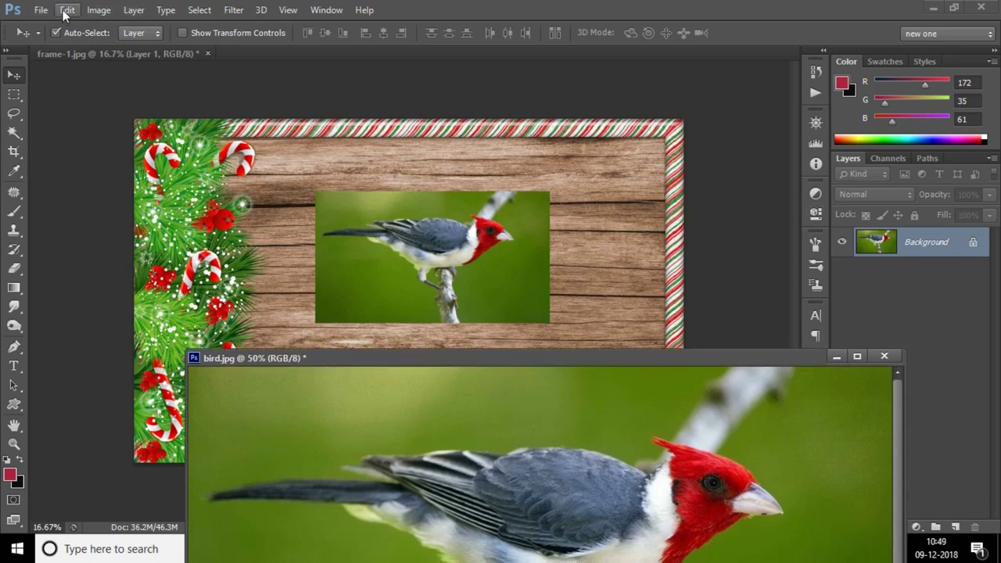
click(344, 157)
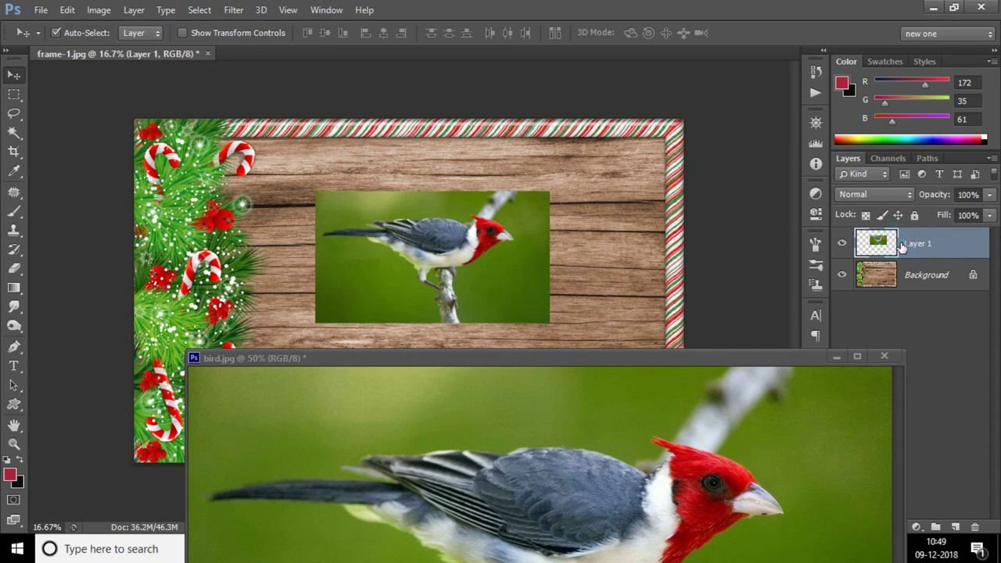
key(Delete)
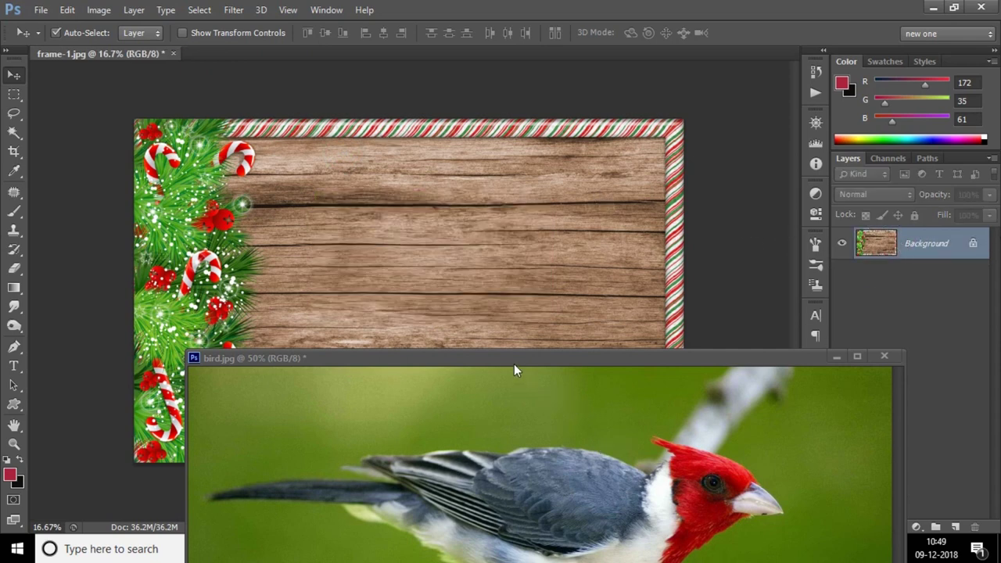
Drag the bird image onto frame-1.jpg again, then consolidate all documents into tabs
click(514, 365)
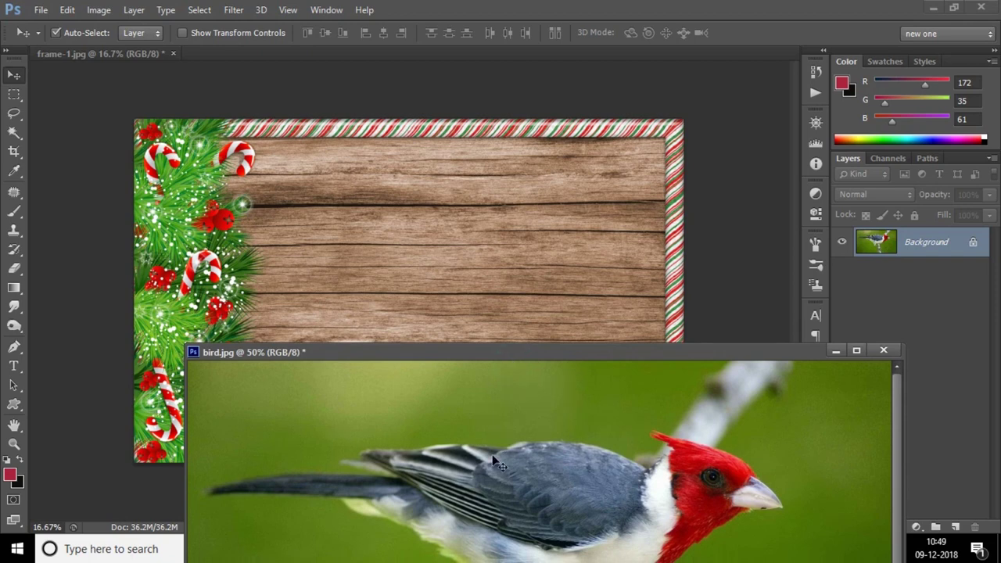
drag(494, 474, 457, 321)
drag(438, 266, 437, 263)
mouse_move(438, 364)
mouse_down()
mouse_move(426, 509)
mouse_move(337, 337)
mouse_move(349, 347)
mouse_move(382, 256)
mouse_up()
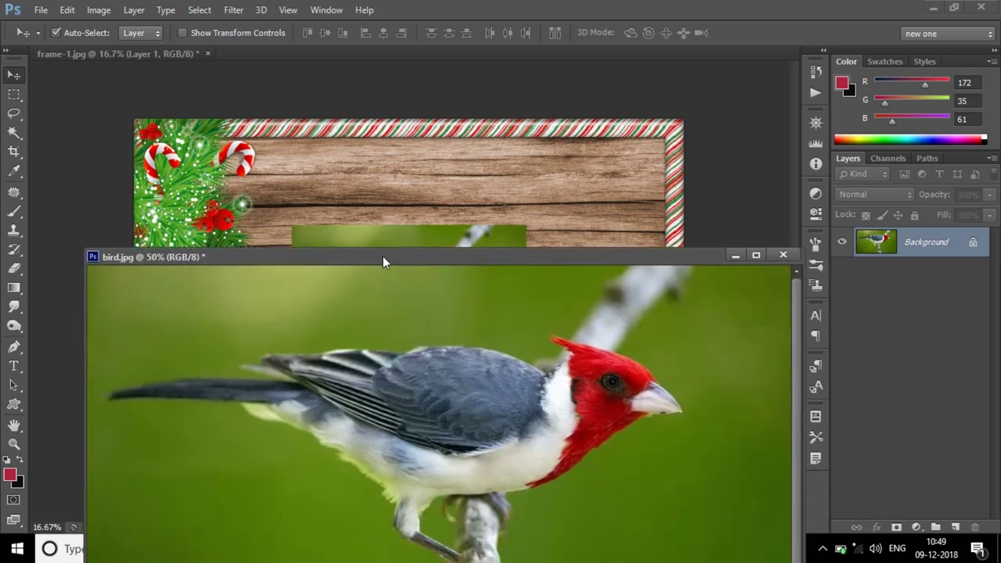
click(339, 10)
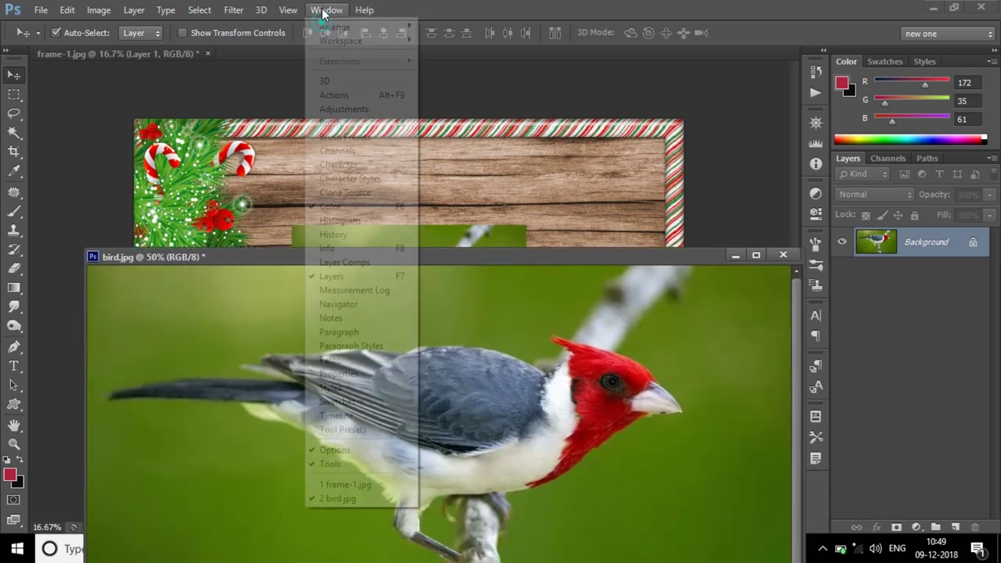
mouse_move(356, 27)
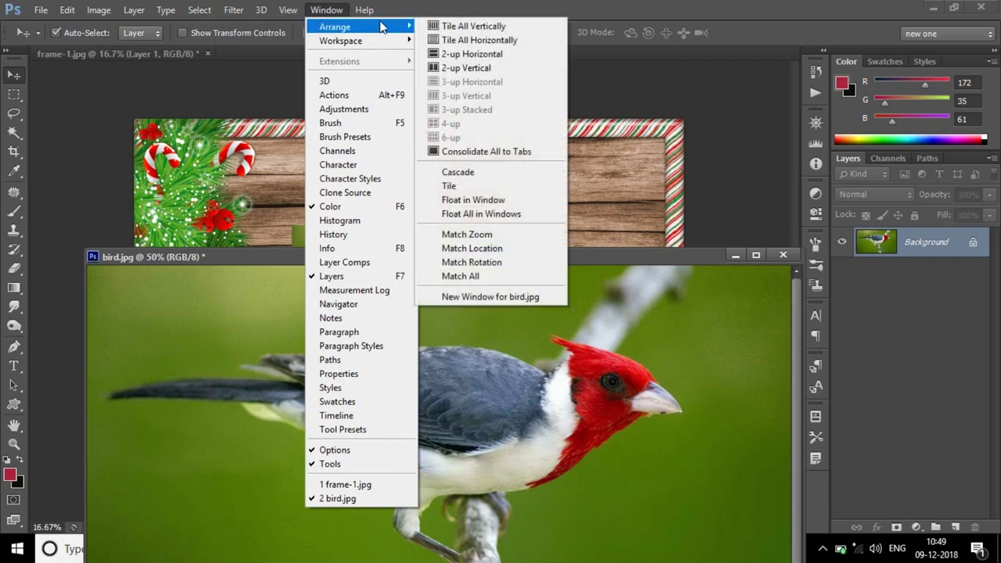
click(484, 151)
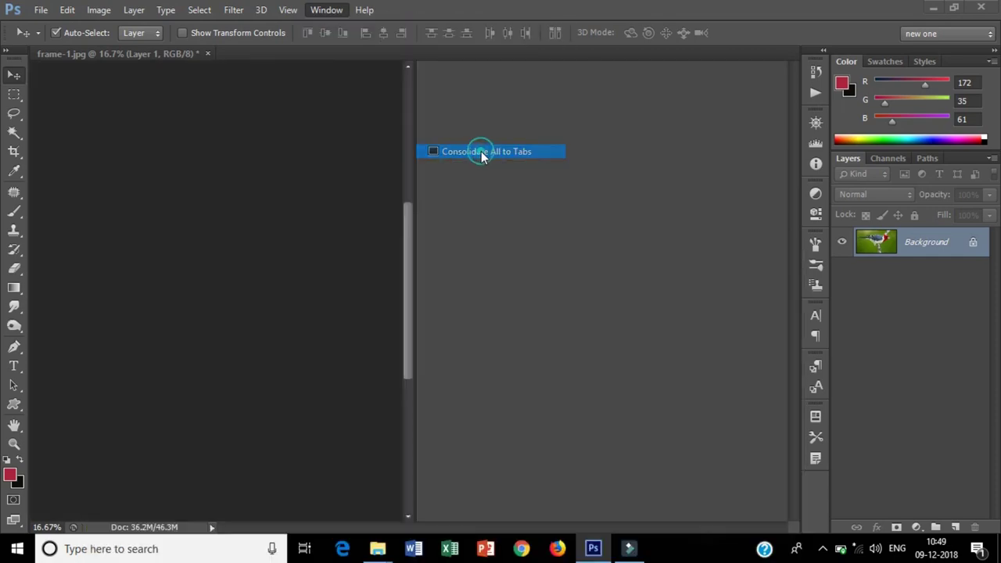
Select Layer 1 in frame-1.jpg and delete it
click(219, 52)
click(117, 53)
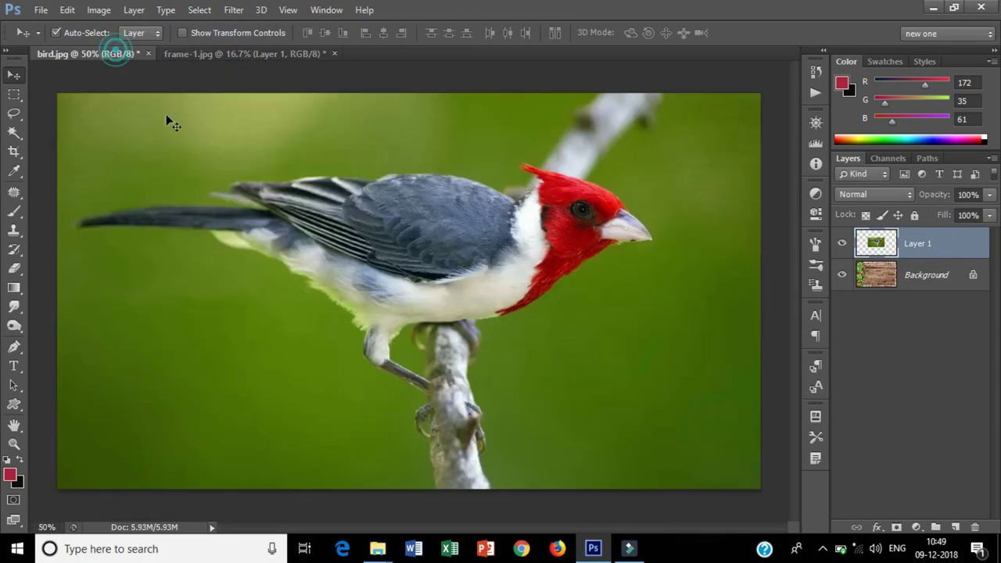
click(174, 53)
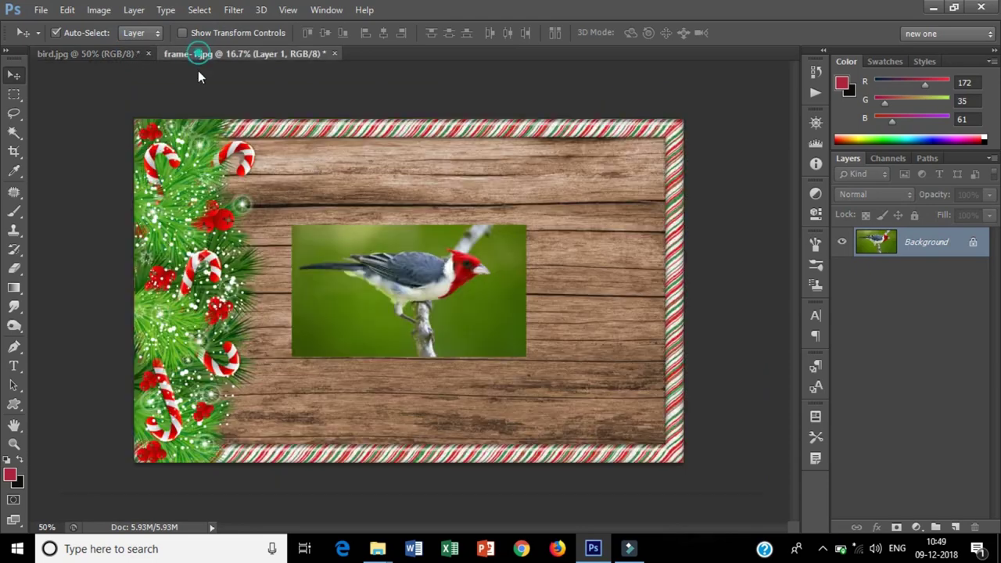
click(917, 243)
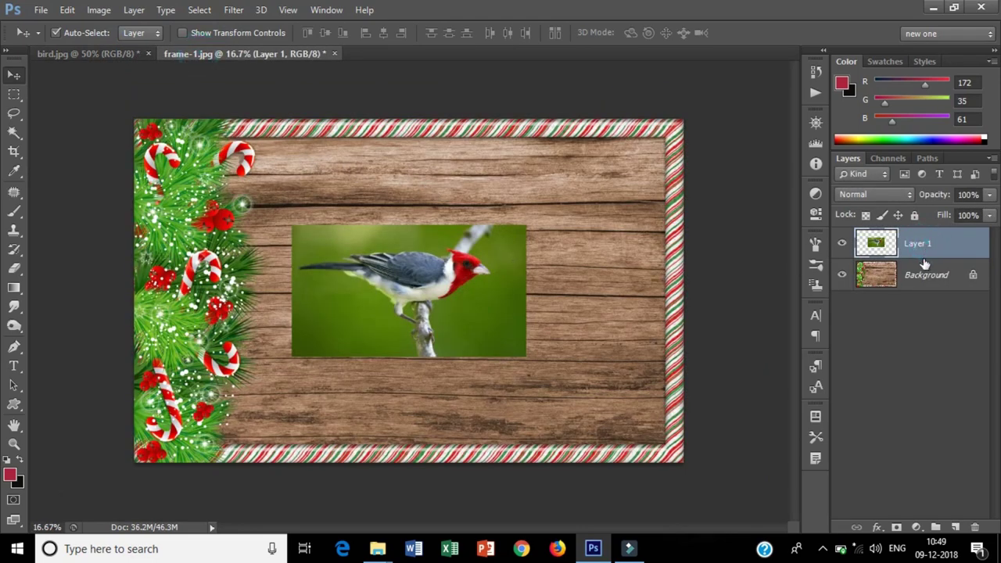
key(Delete)
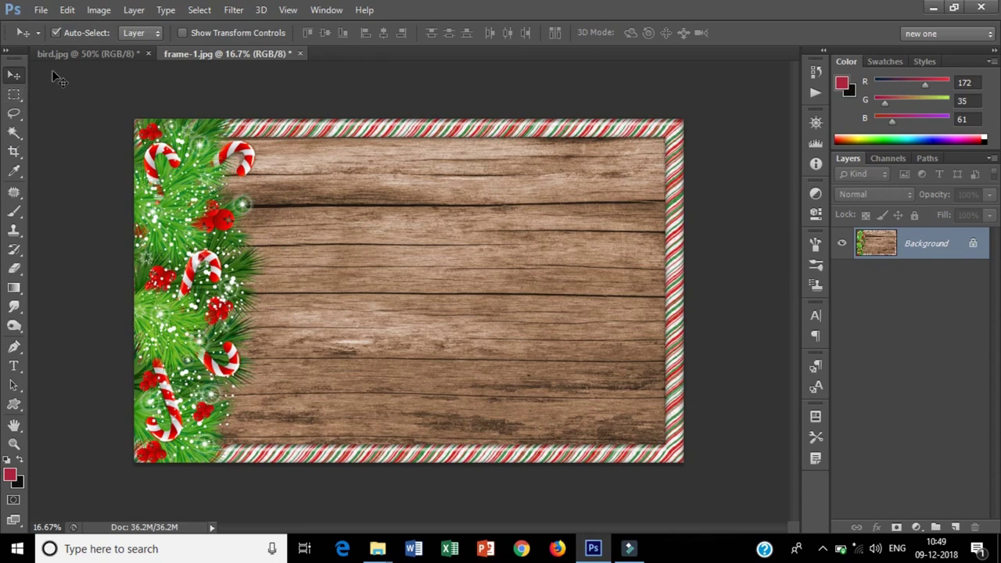
Return to bird.jpg and start dragging the bird image toward the frame tab
click(101, 54)
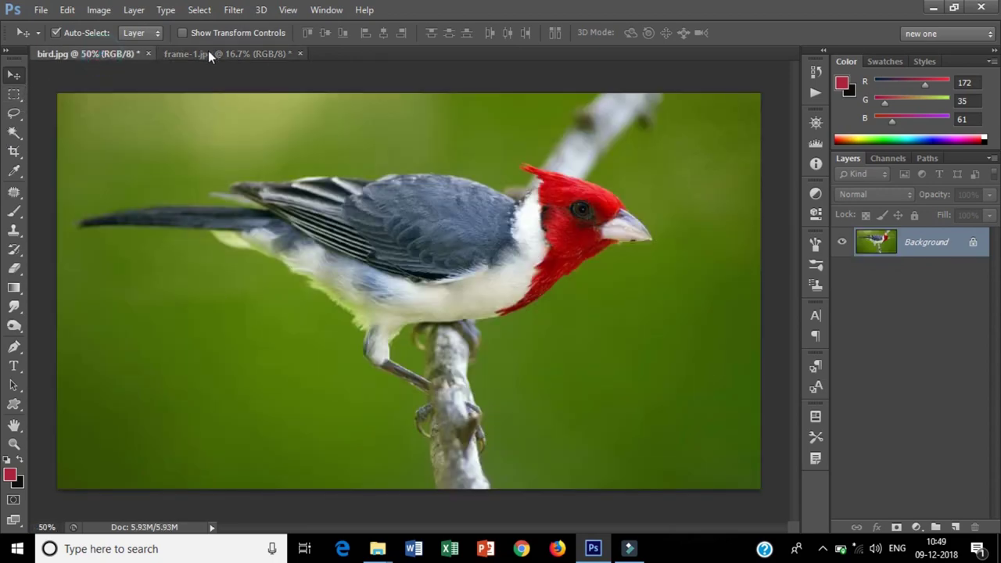
click(208, 53)
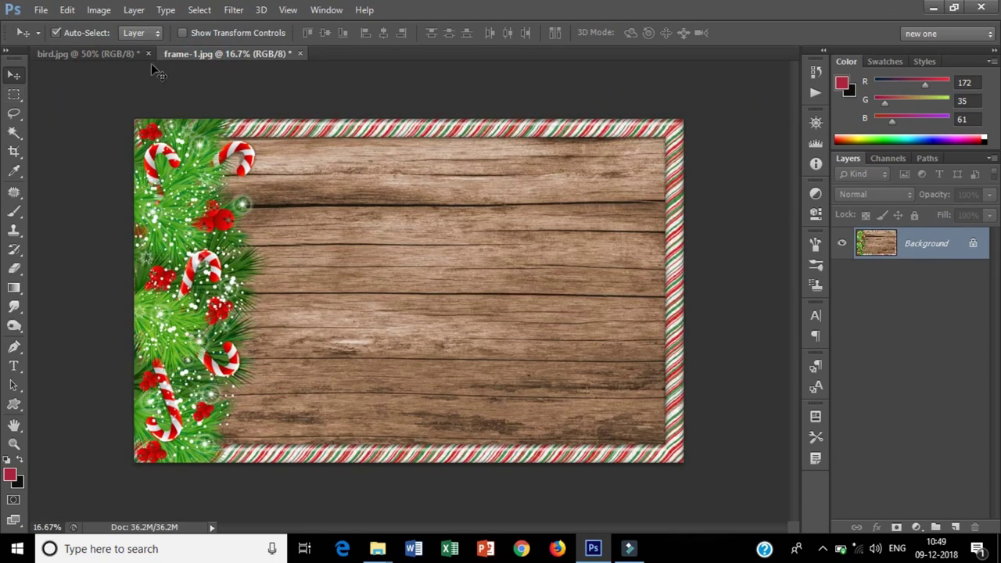
click(110, 55)
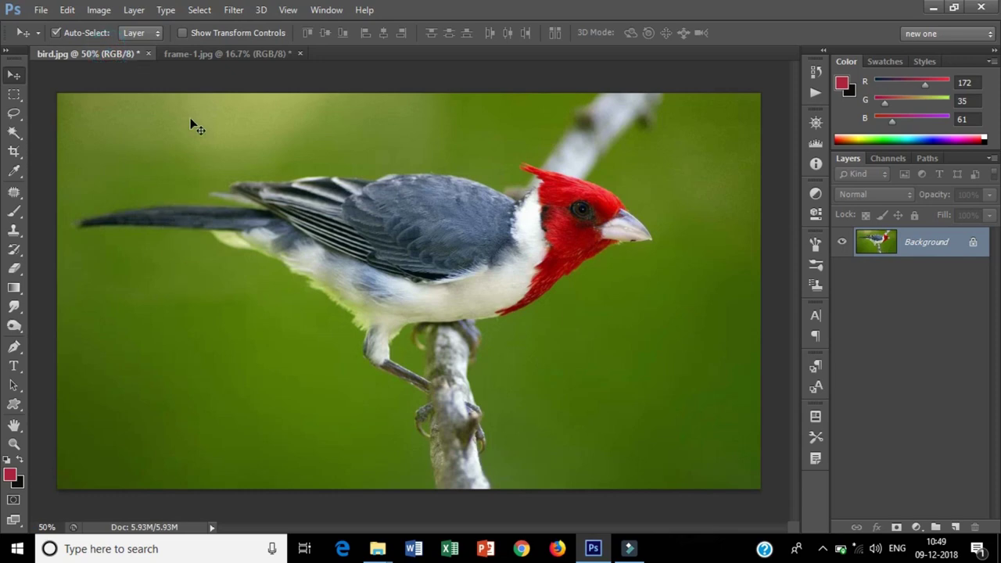
drag(211, 201, 265, 75)
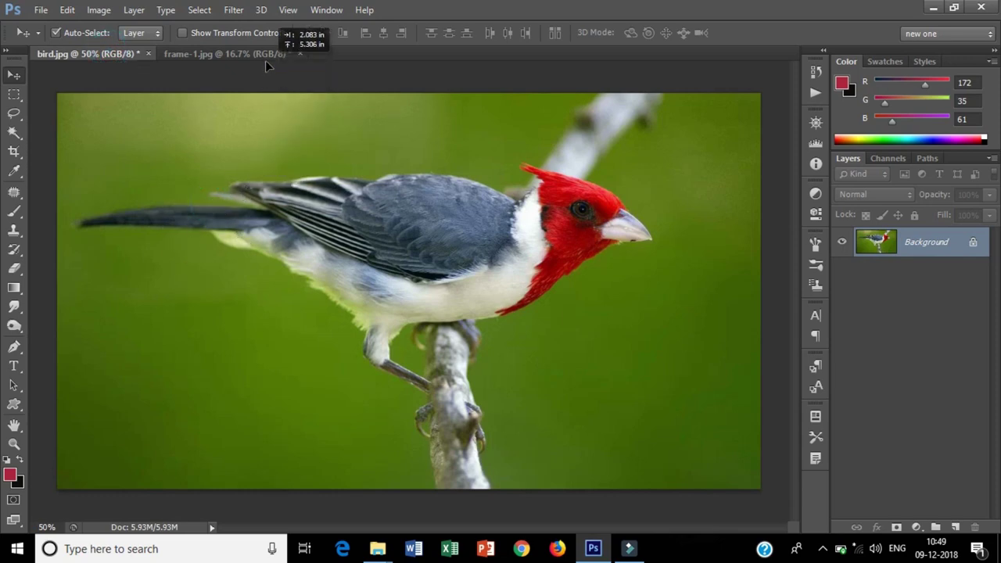
Drop the bird image near the centre of frame-1.jpg as Layer 1 and select it
mouse_move(265, 75)
mouse_down()
mouse_move(265, 55)
mouse_move(315, 125)
mouse_up()
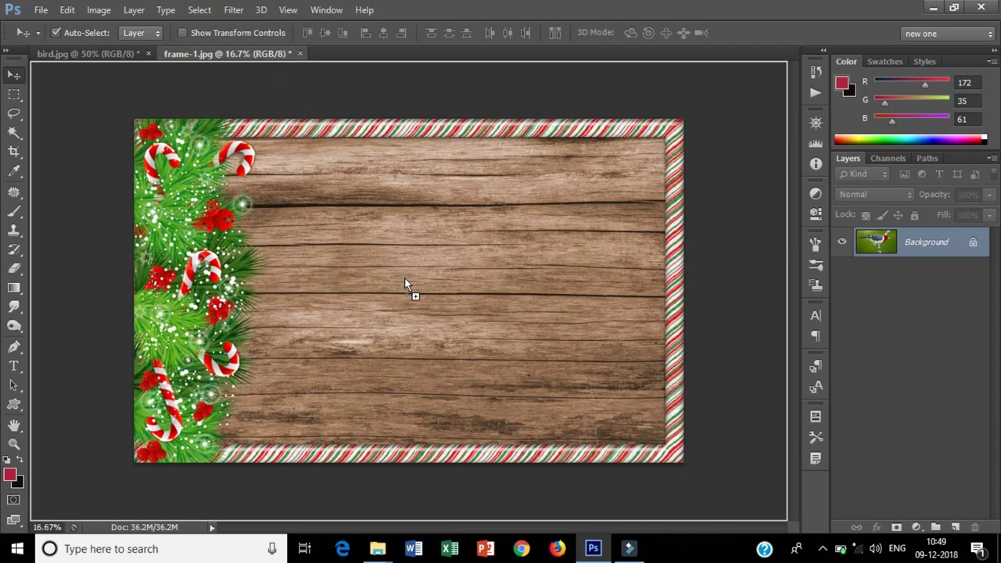
drag(404, 279, 403, 277)
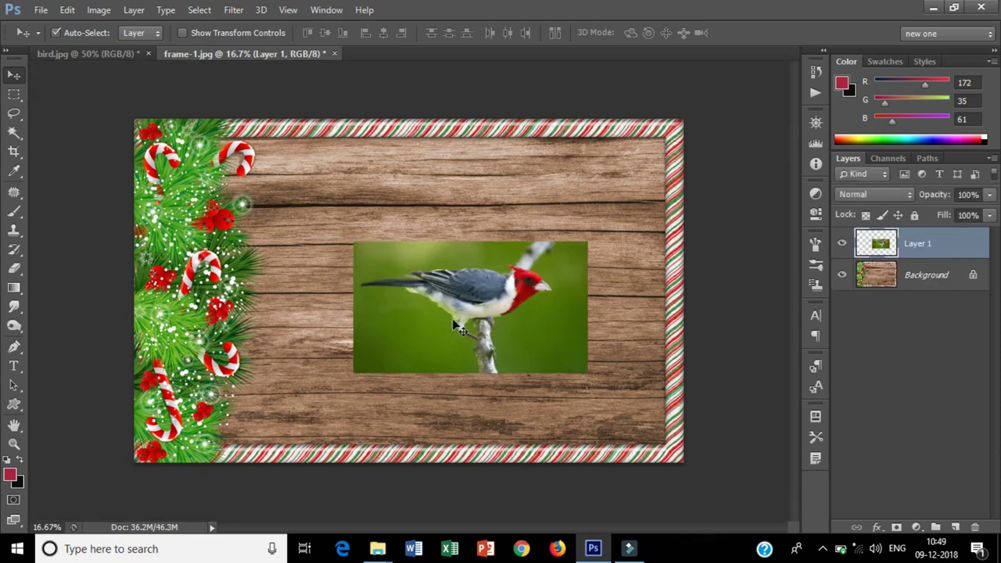
click(911, 245)
click(67, 10)
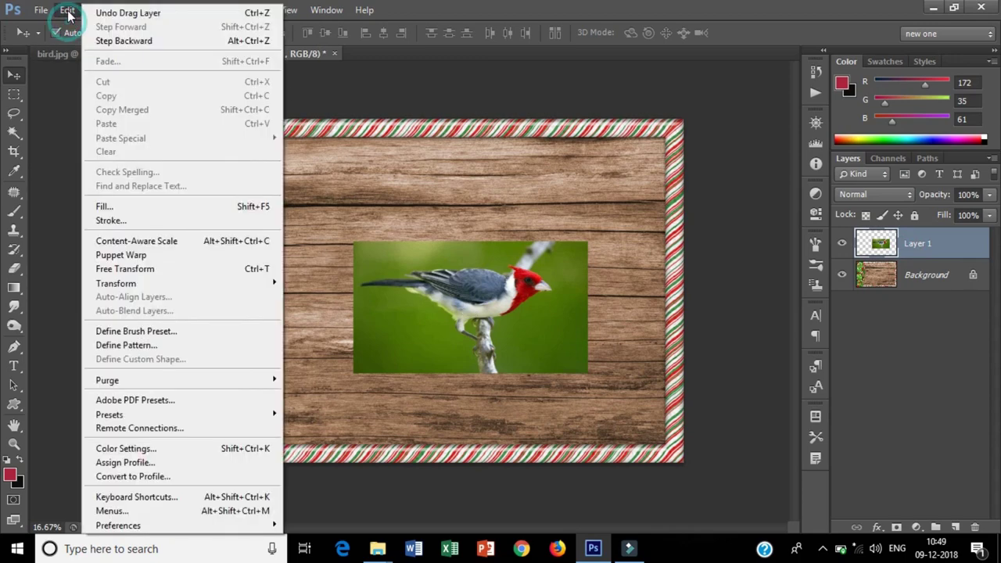
Free Transform Layer 1 to cover most of the wood, commit, then merge it into Background
click(140, 267)
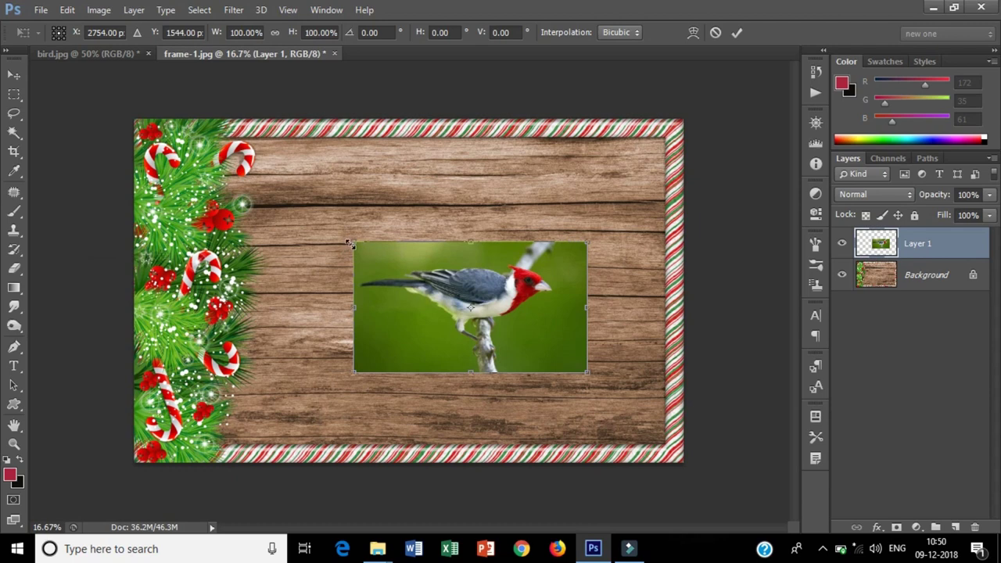
drag(350, 244, 247, 169)
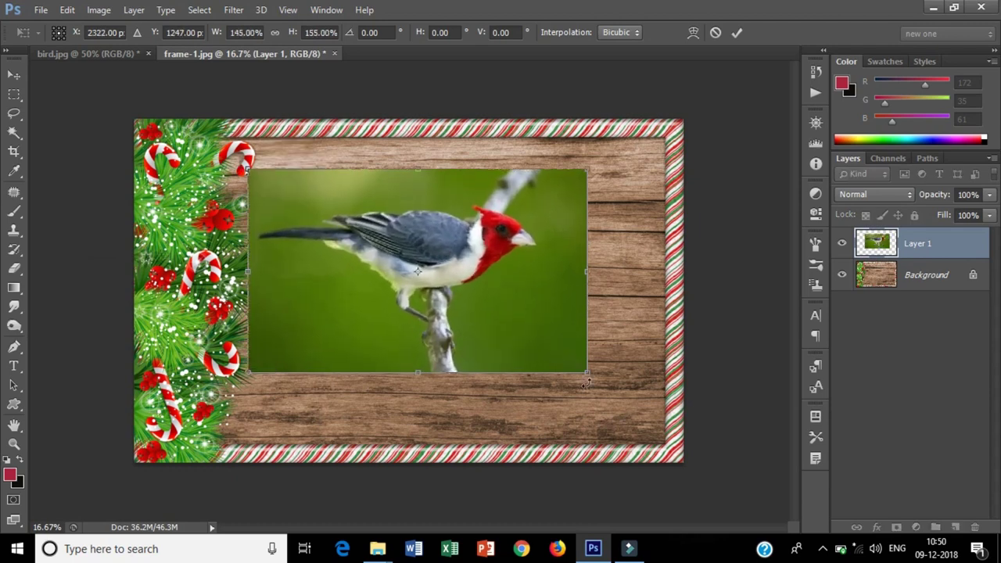
drag(586, 369, 627, 399)
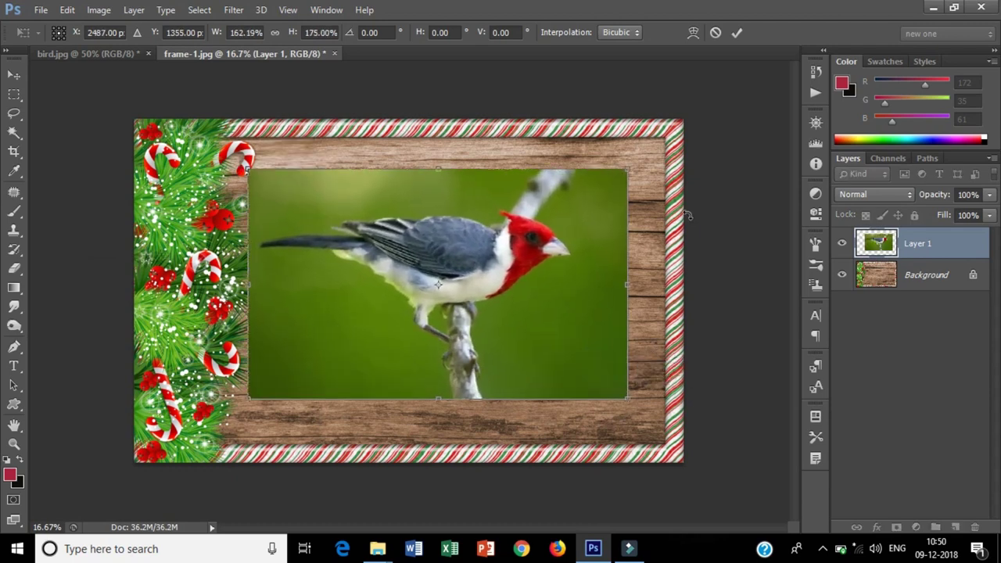
click(737, 31)
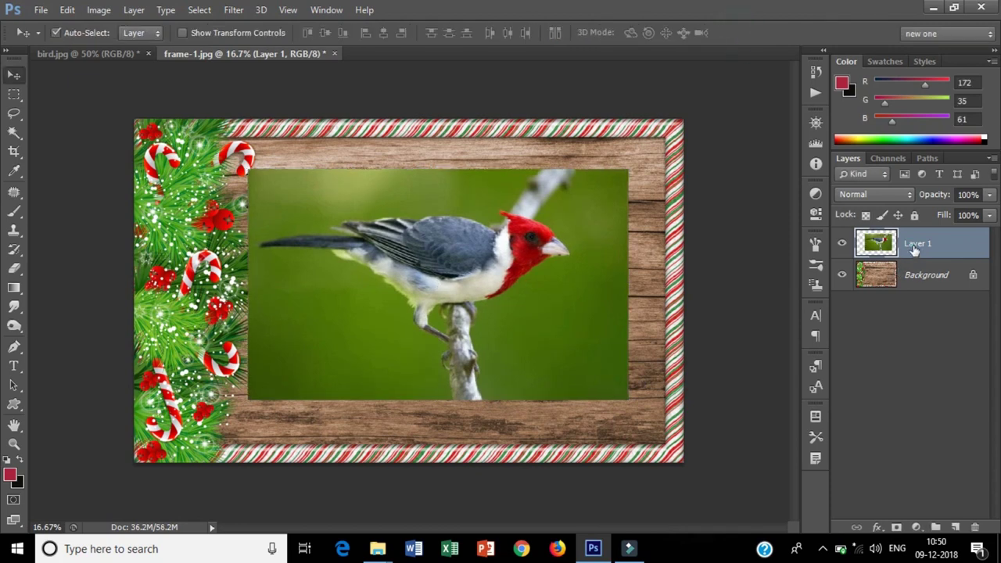
drag(914, 249, 914, 260)
key(Delete)
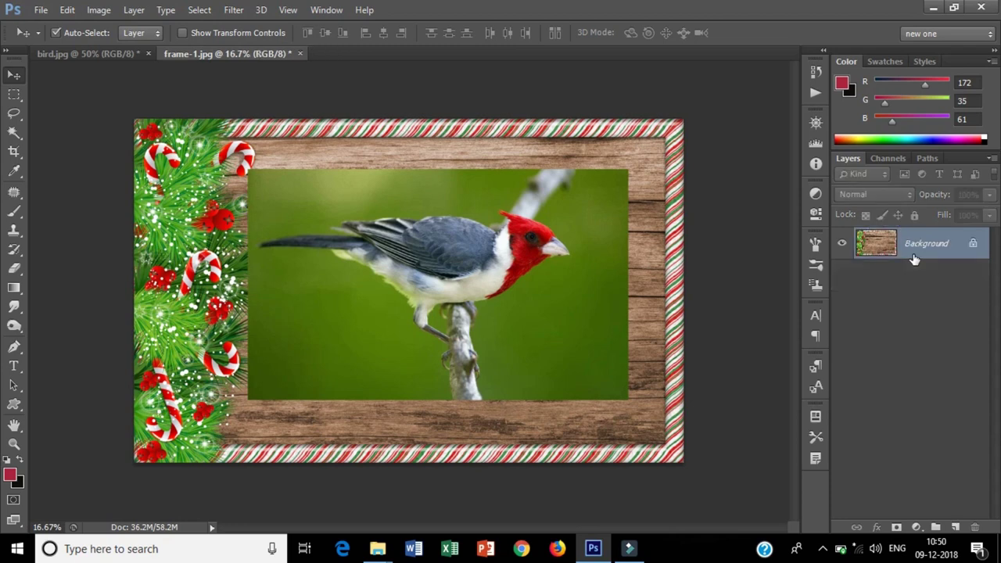
Drag the bird image from bird.jpg onto the frame-1.jpg canvas as a new centred Layer 1
click(86, 53)
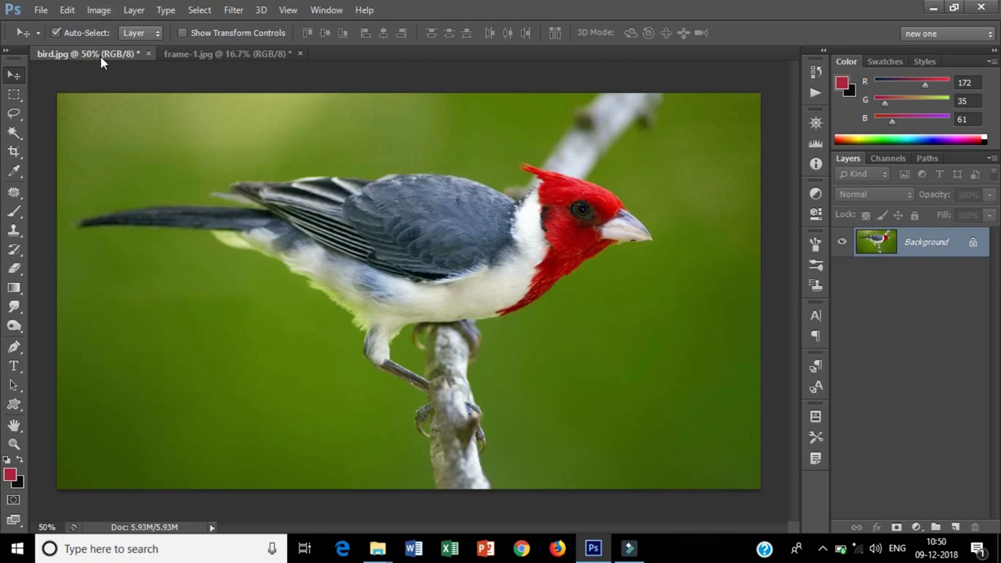
click(202, 55)
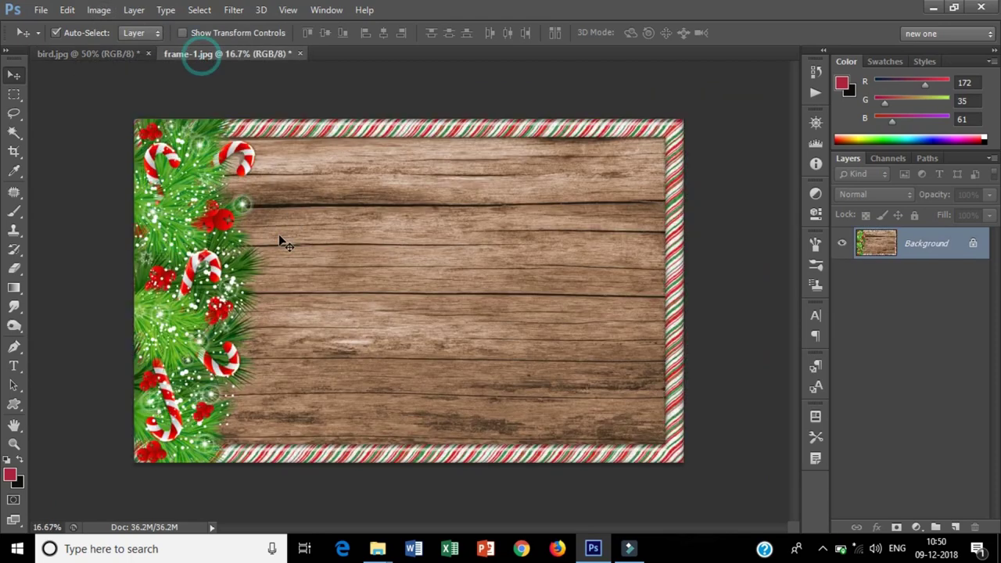
click(109, 51)
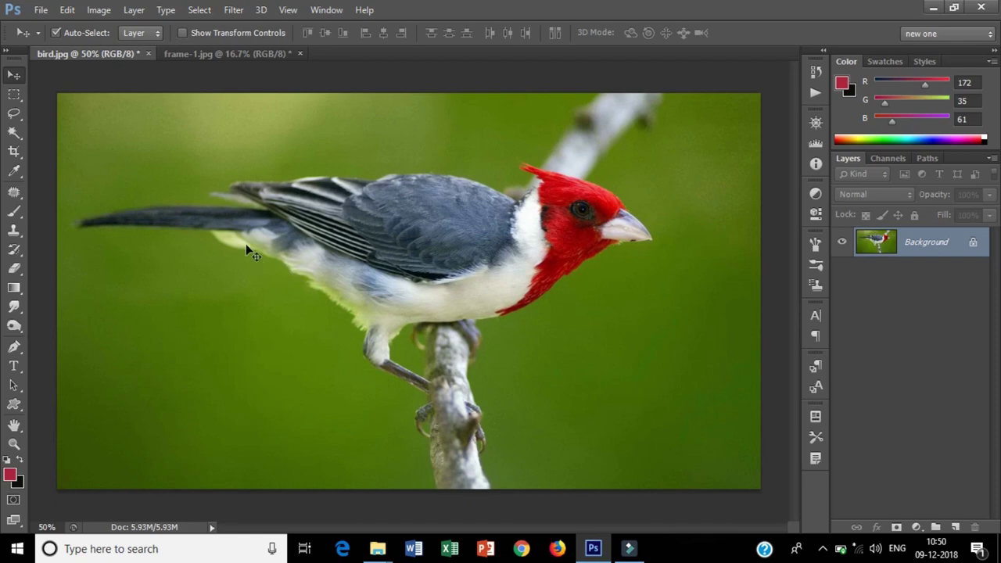
drag(208, 259, 229, 60)
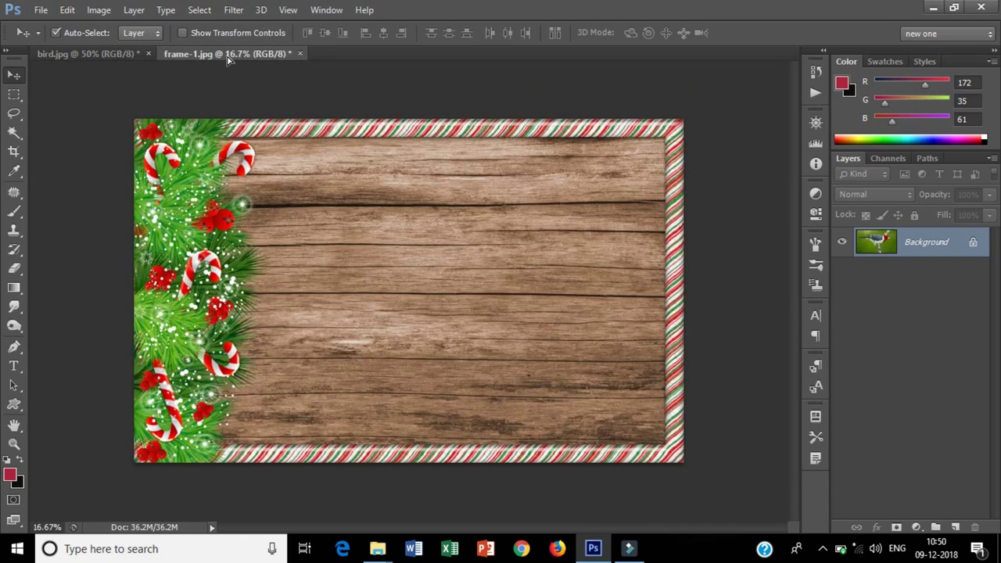
drag(228, 60, 377, 205)
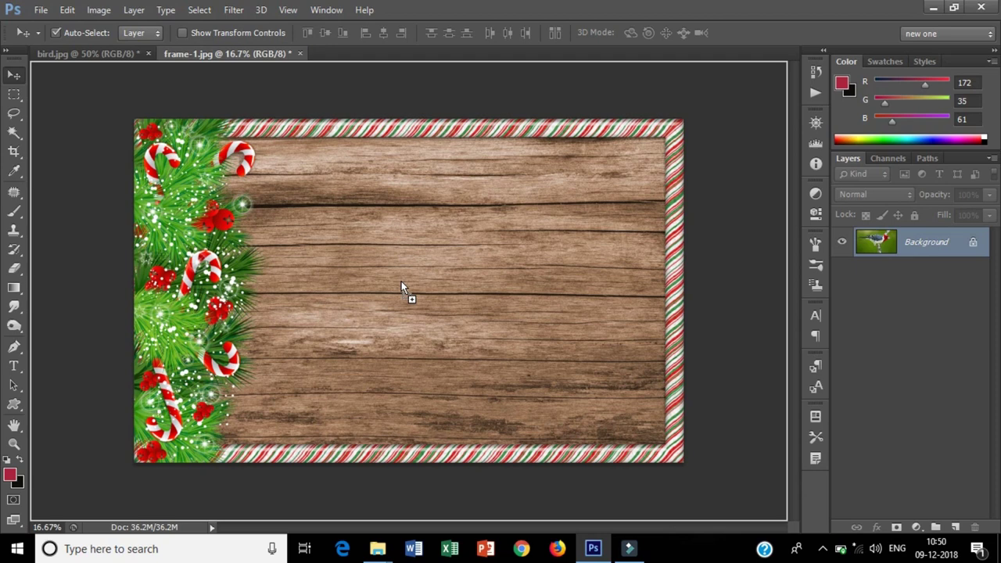
drag(401, 283, 402, 284)
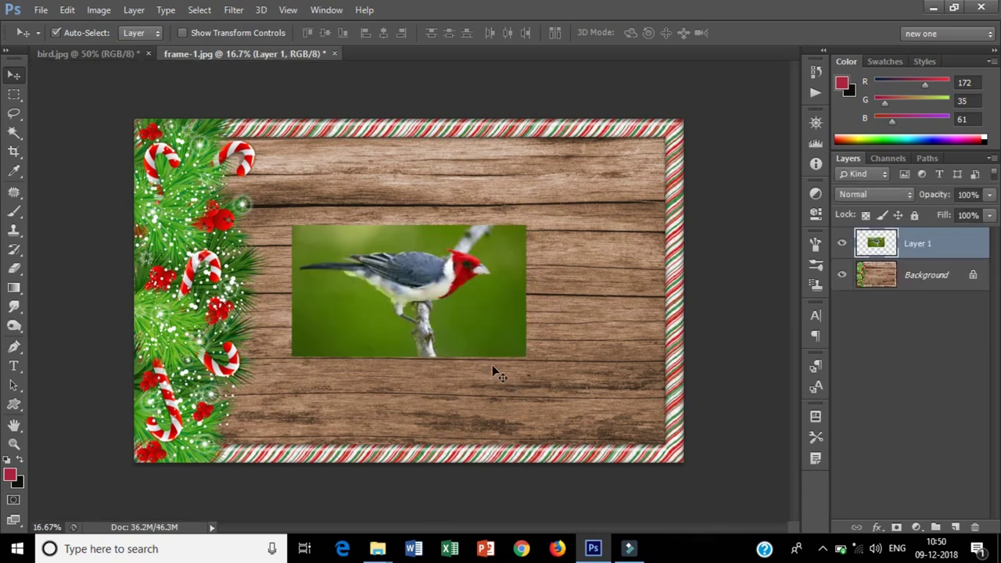
click(121, 55)
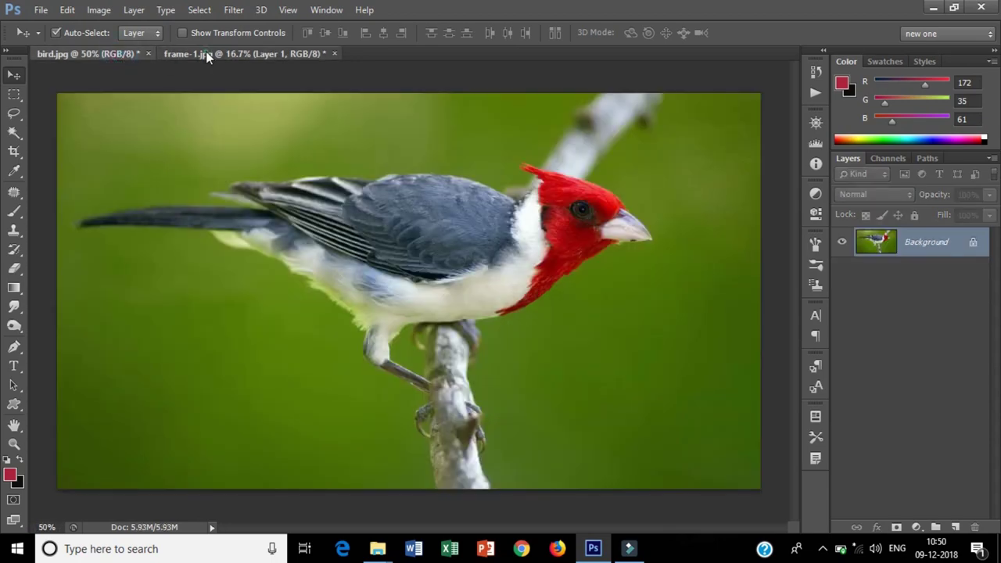
click(205, 55)
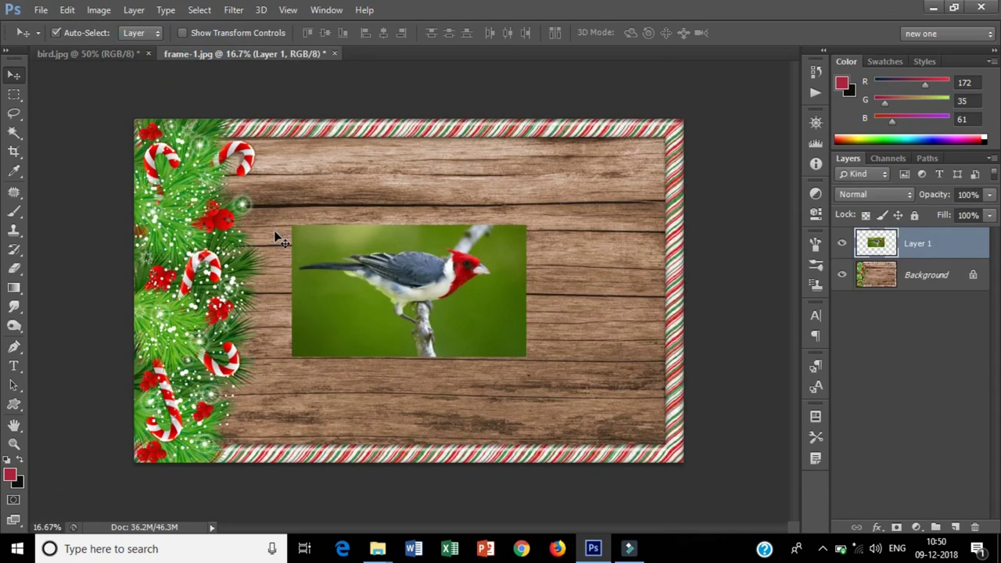
Use Ctrl+T to enlarge and nudge Layer 1 over the wooden area, then commit
key(ctrl+t)
drag(289, 222, 274, 184)
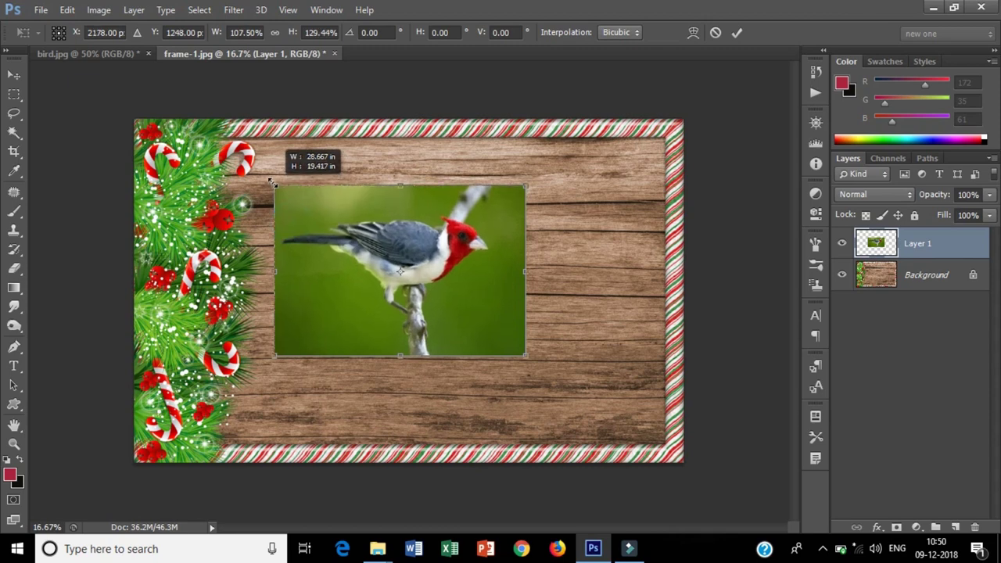
drag(523, 354, 644, 419)
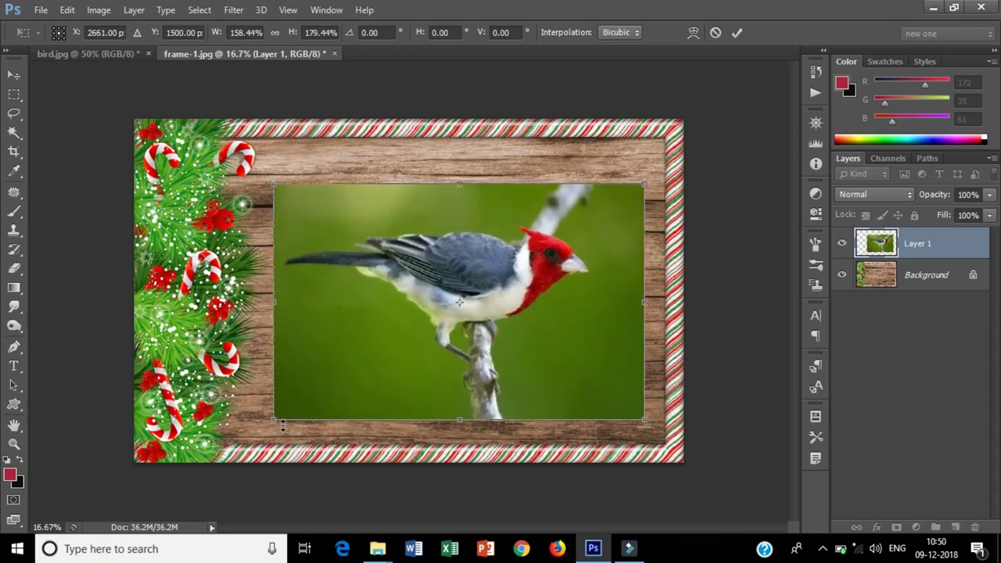
drag(279, 418, 266, 418)
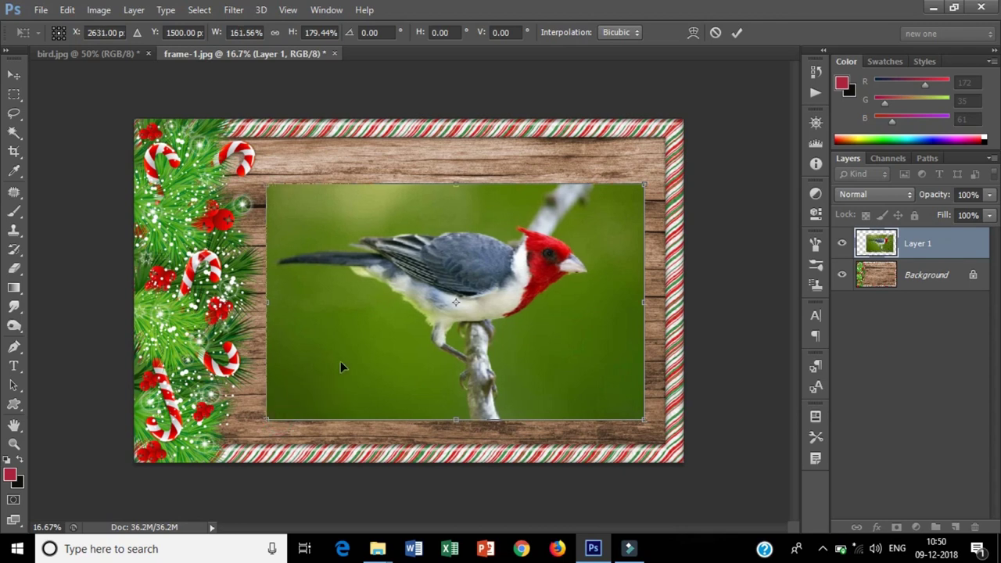
drag(384, 346, 381, 347)
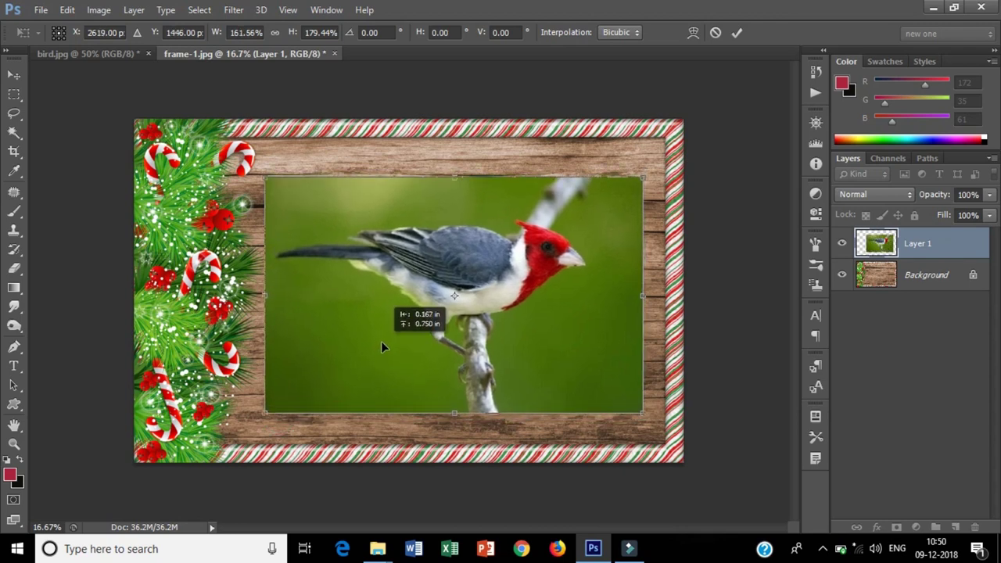
key(Return)
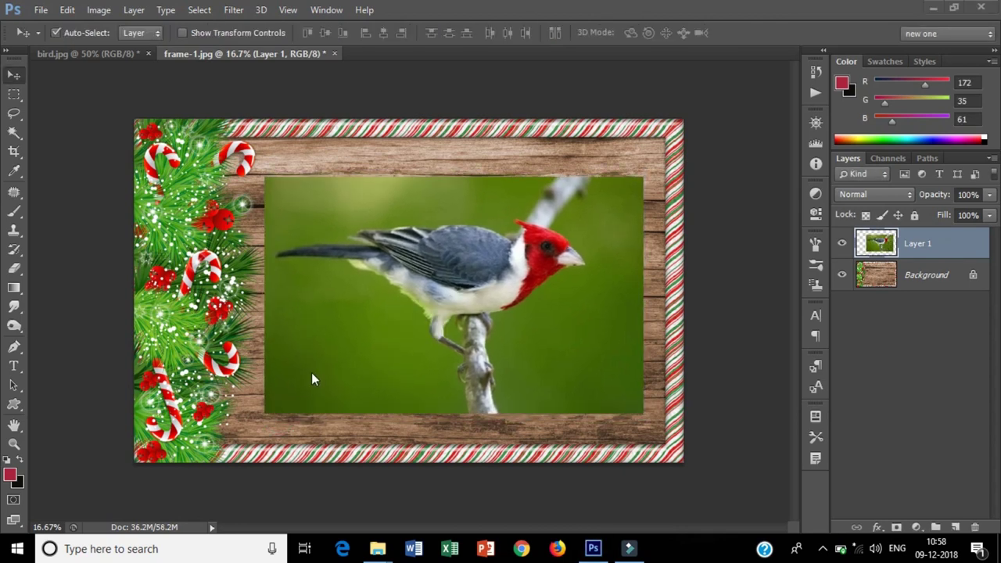